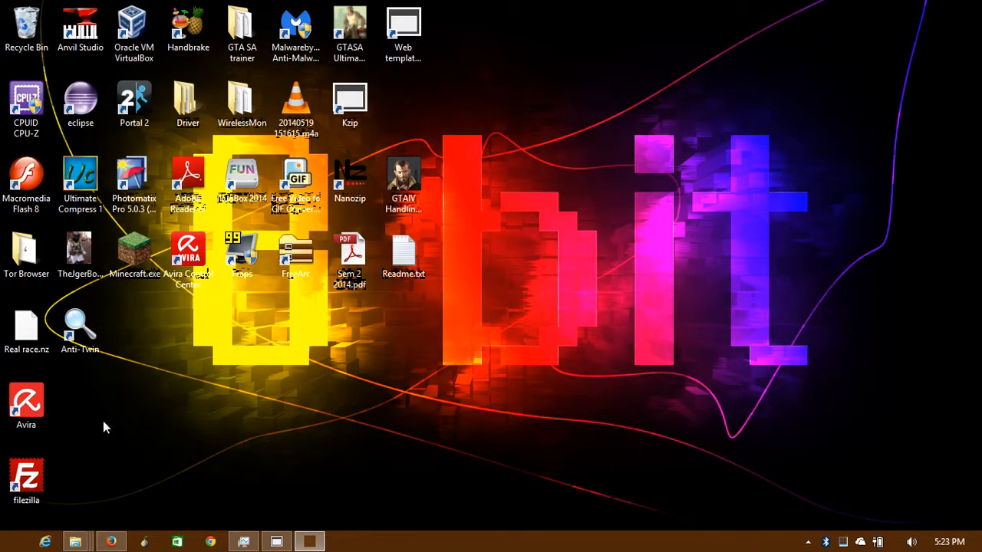
# - Bring up the Start screen, dismissing a blank first attempt and reopening it
pyautogui.click(21, 545)
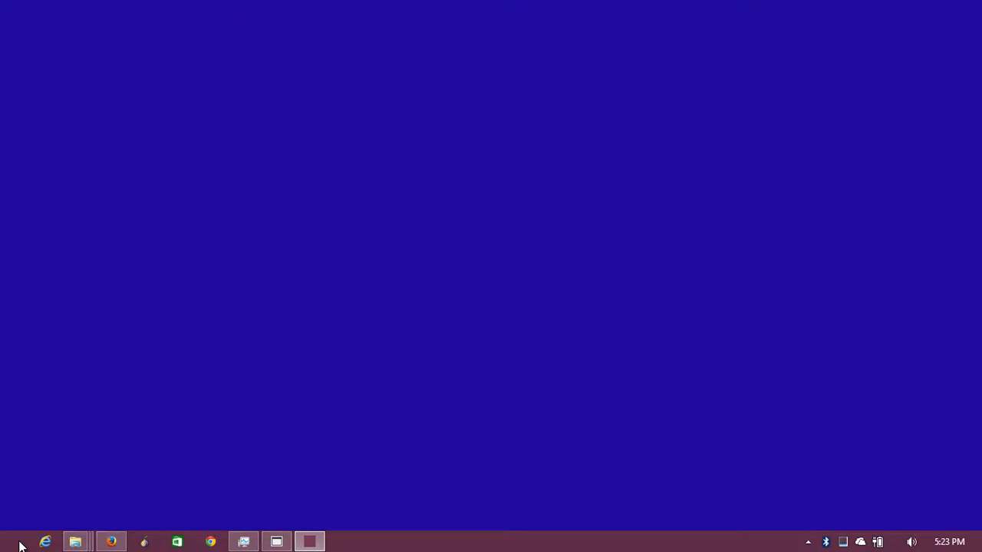
pyautogui.click(21, 545)
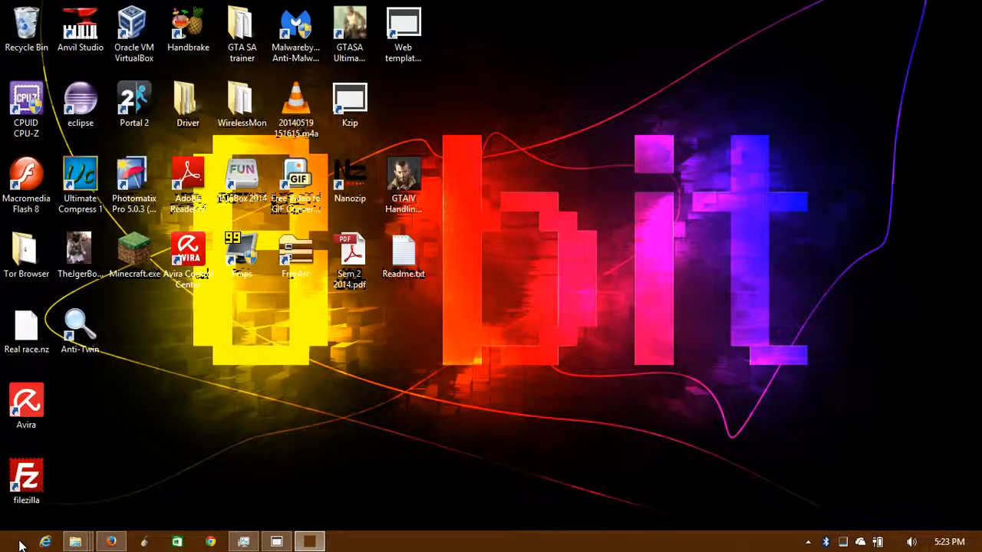
pyautogui.click(20, 546)
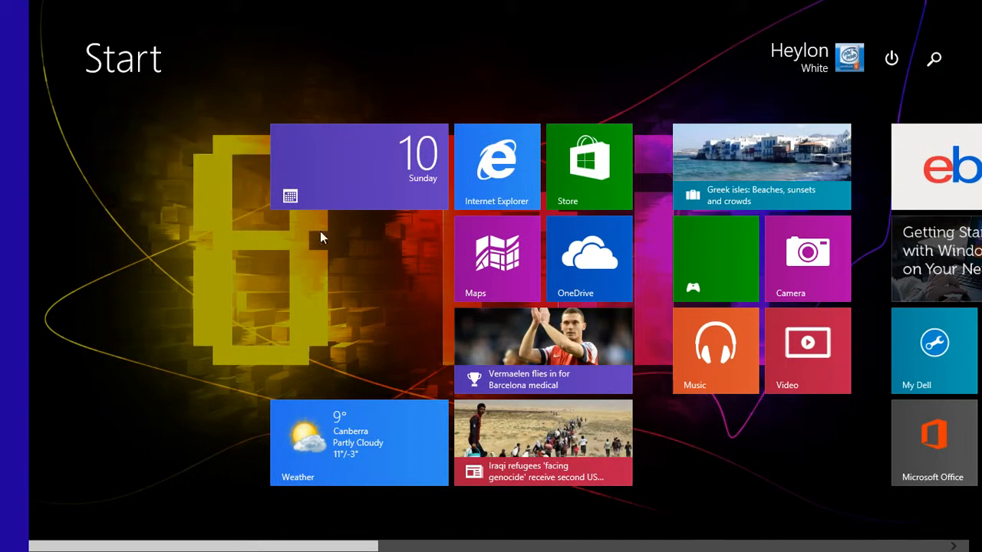
# - Probe the right-hand Start tiles, including the Iraqi refugees news tile, as they vanish
pyautogui.click(497, 168)
pyautogui.click(581, 167)
pyautogui.click(581, 276)
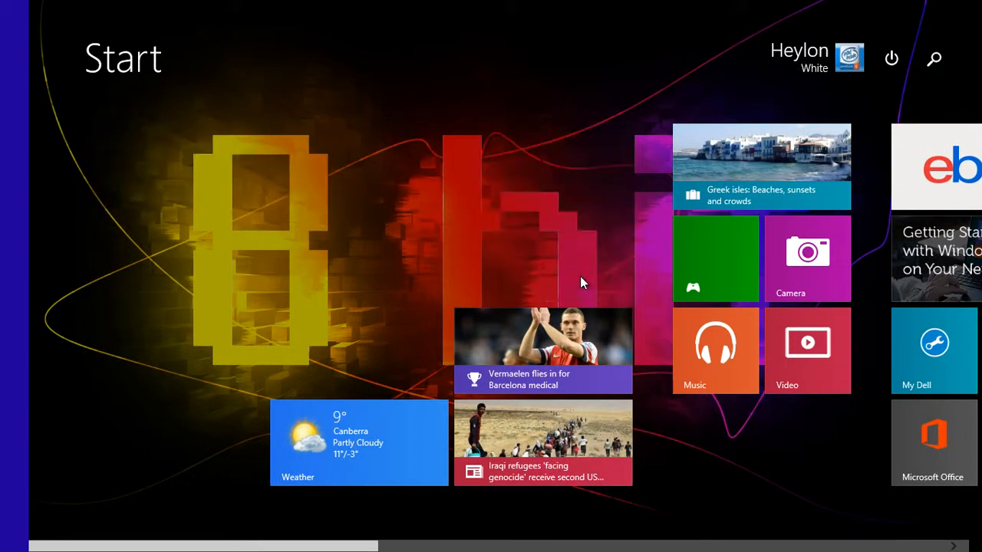
pyautogui.click(470, 351)
pyautogui.click(362, 448)
pyautogui.click(523, 462)
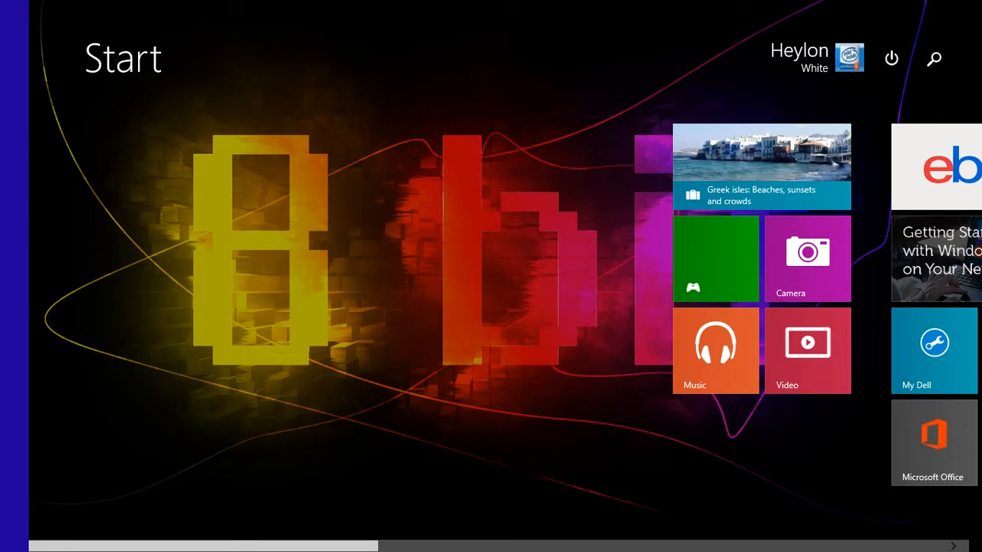
pyautogui.click(366, 453)
pyautogui.click(474, 391)
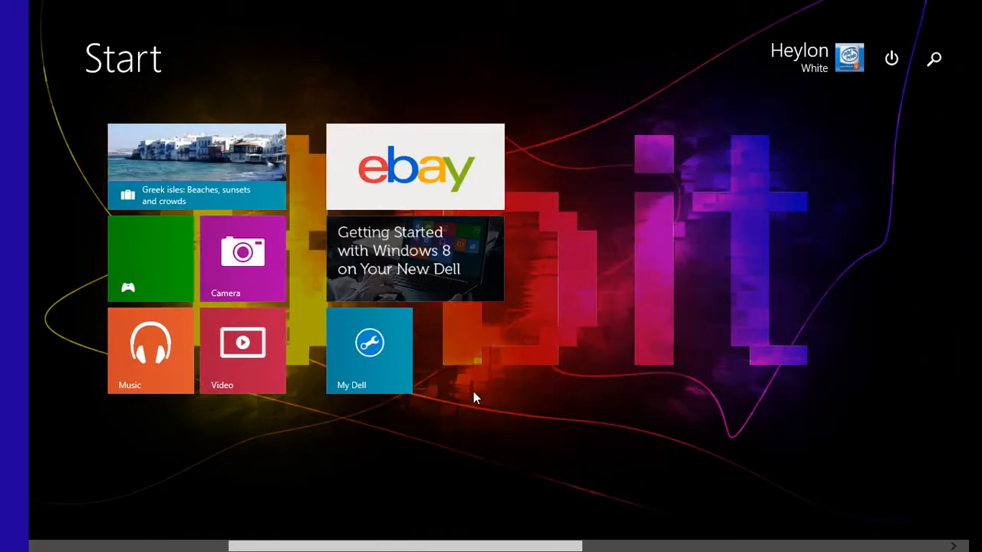
# - Probe the My Dell, Video, Music, Camera, Getting Started, eBay and Greek isles tiles until Start is empty, then return to the desktop
pyautogui.click(368, 361)
pyautogui.click(243, 357)
pyautogui.click(179, 368)
pyautogui.click(174, 248)
pyautogui.click(243, 253)
pyautogui.click(414, 253)
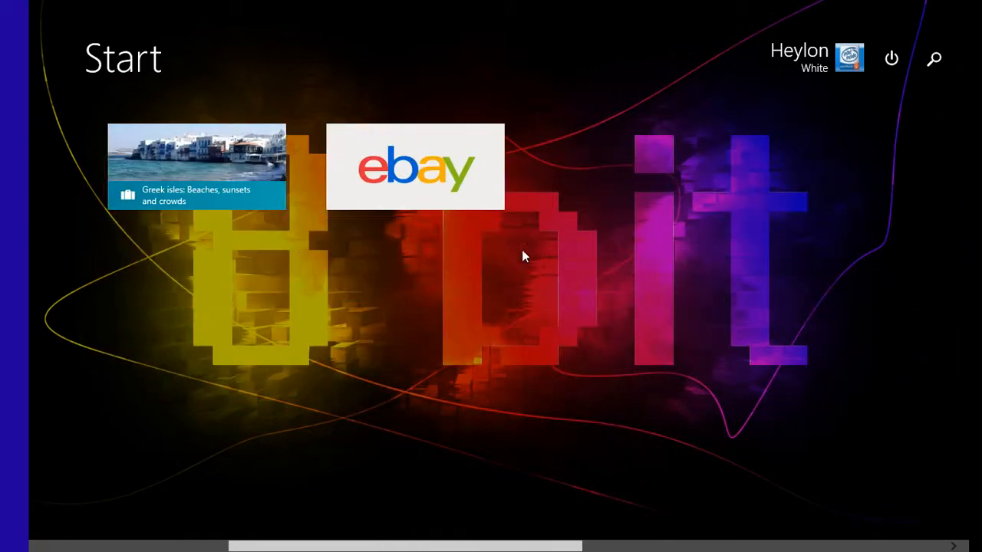
pyautogui.click(374, 170)
pyautogui.click(196, 164)
pyautogui.moveTo(430, 546); pyautogui.dragTo(229, 546)
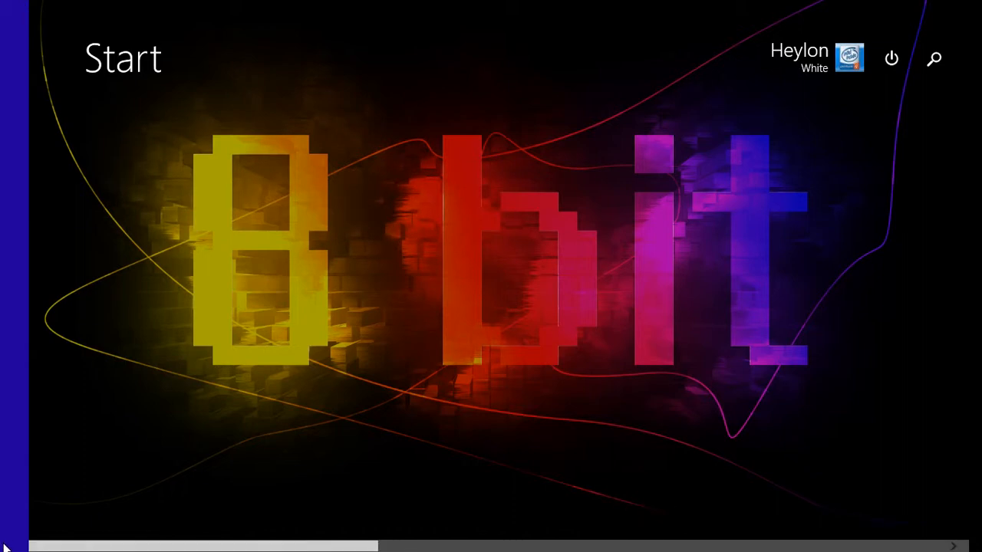
pyautogui.press('super')
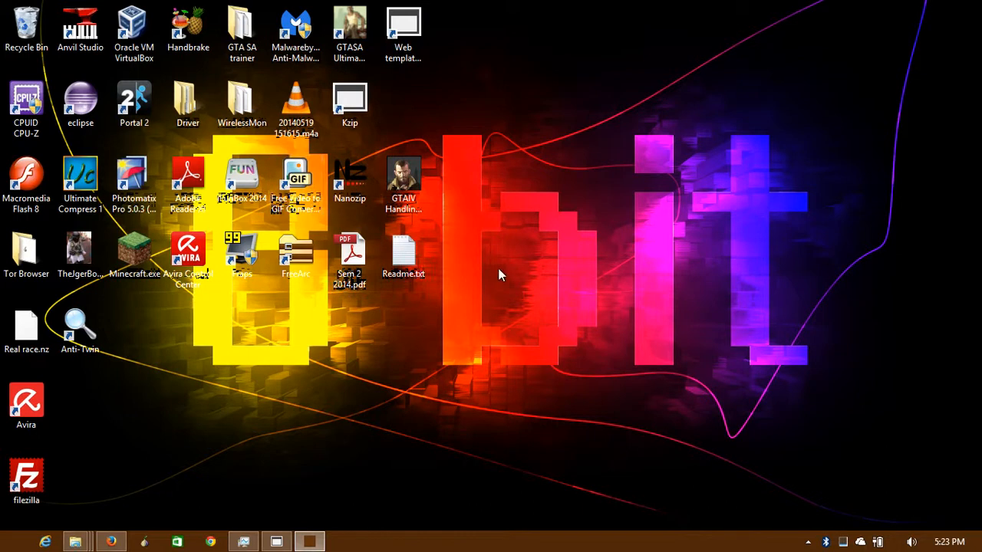
# - Select the icon row from Fraps to Readme.txt, deselect it, and show the screen-recorder controls
pyautogui.moveTo(433, 296); pyautogui.dragTo(177, 282)
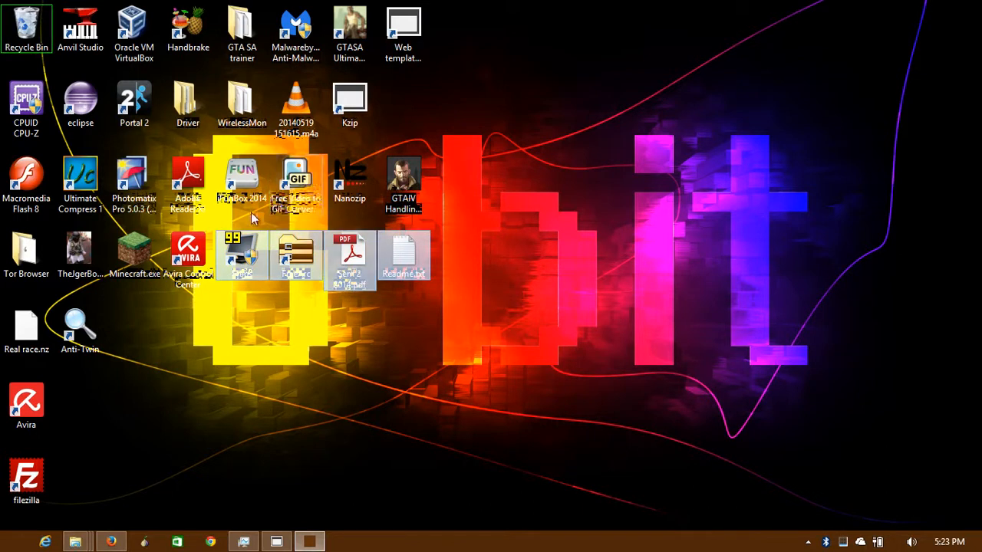
pyautogui.click(275, 346)
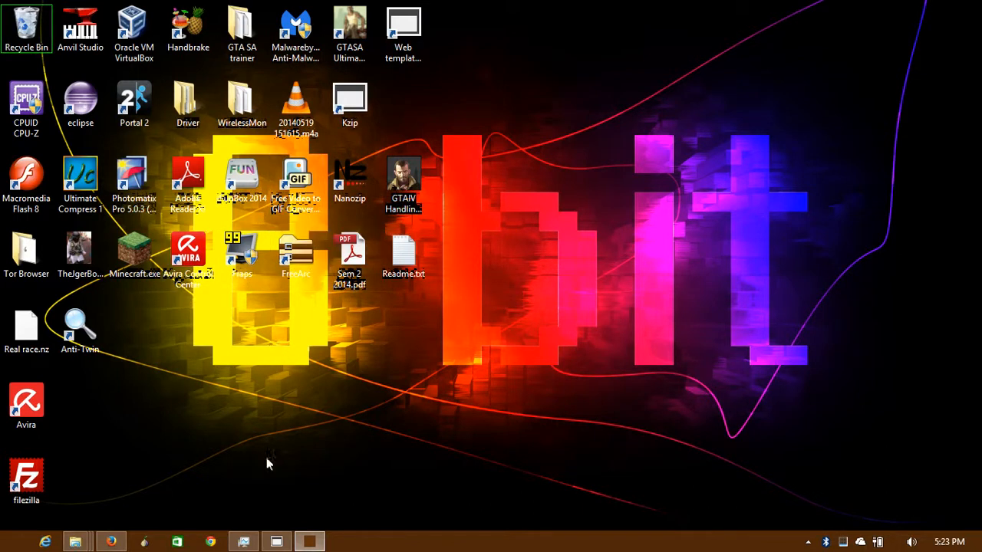
pyautogui.moveTo(309, 541)
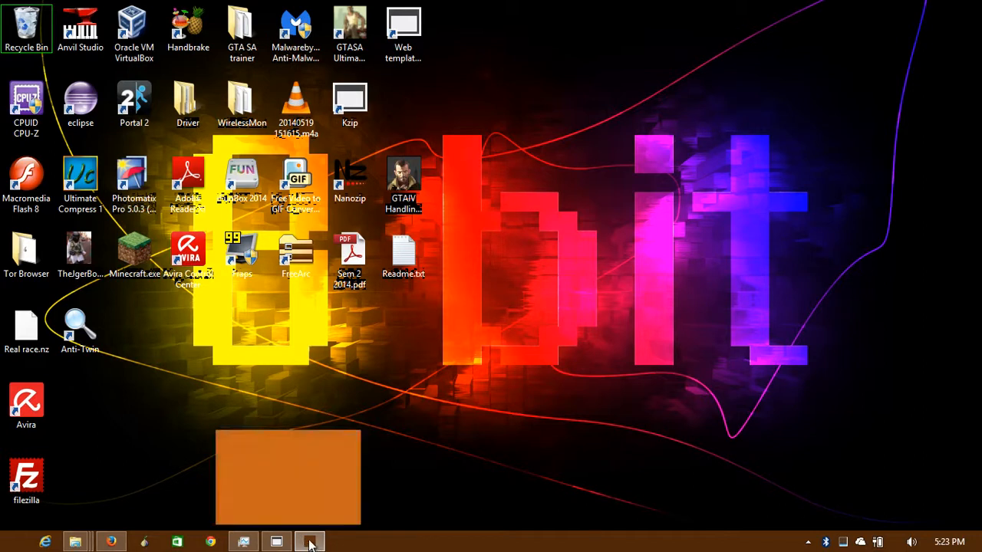
pyautogui.click(311, 489)
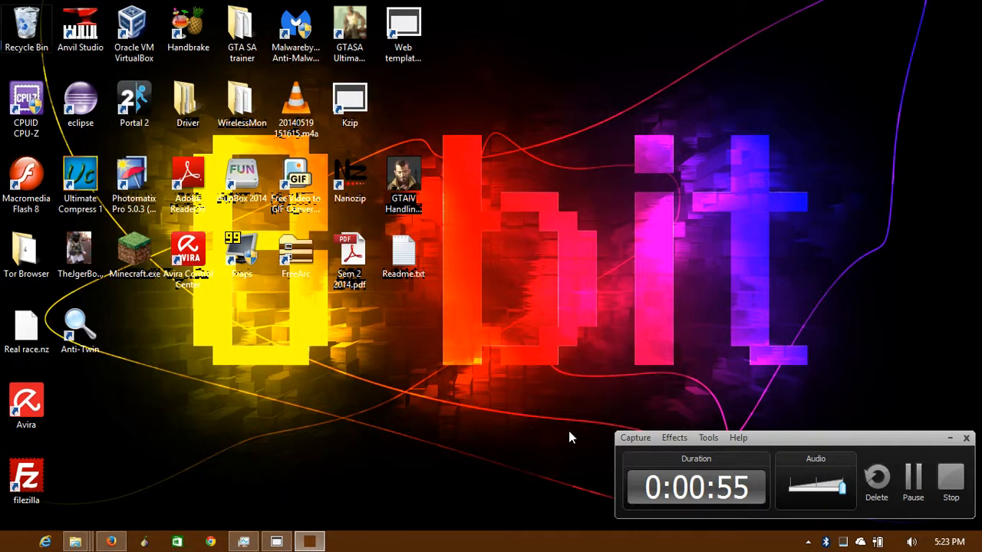
# - Stop the current recording, start a fresh one, and bring up the taskbar menu for Task Manager
pyautogui.click(951, 479)
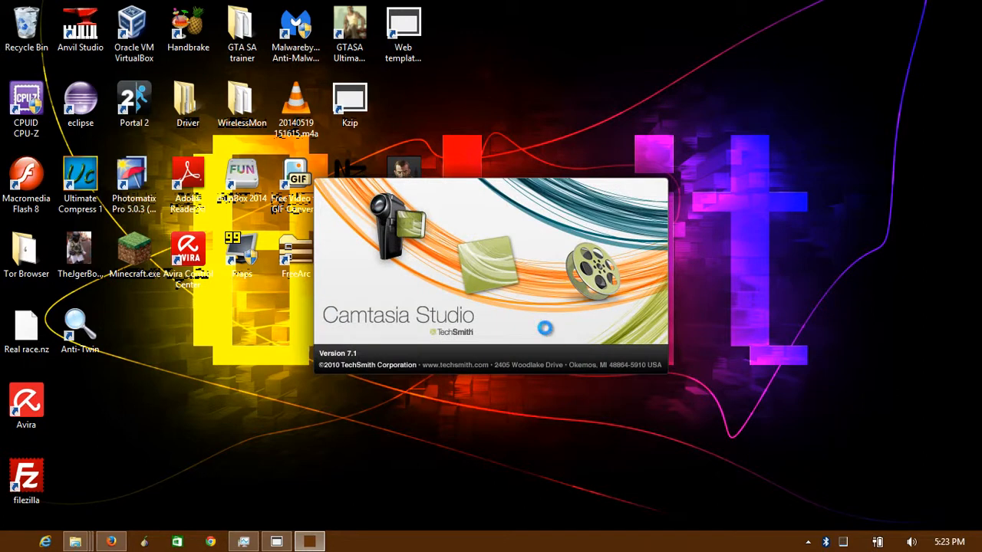
pyautogui.click(319, 543)
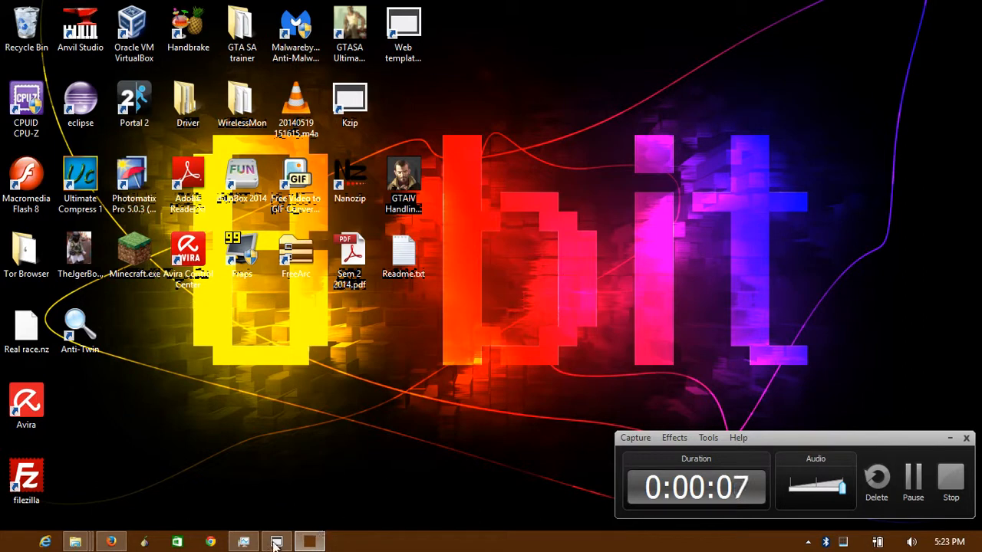
pyautogui.rightClick(411, 535)
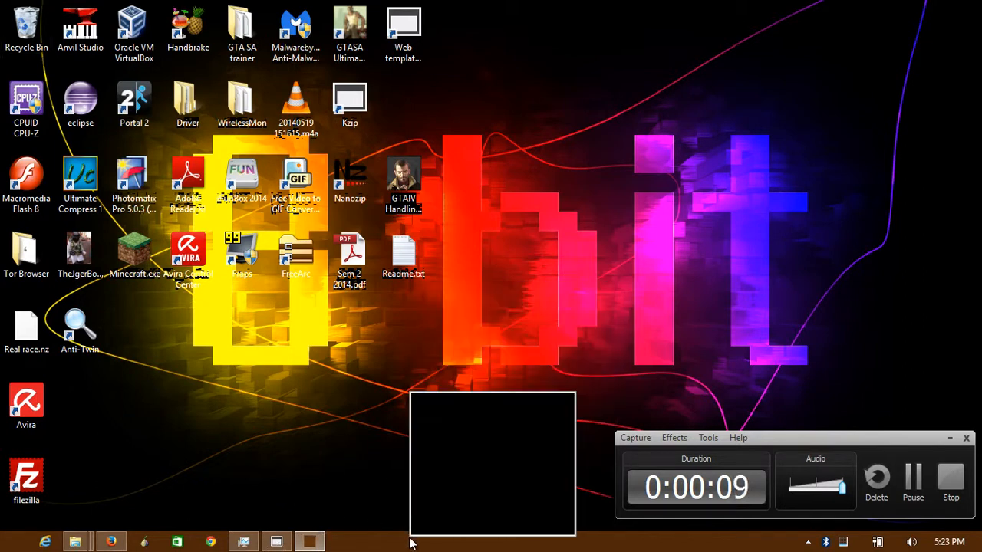
# - Launch Task Manager, view its running processes, and move it to the right of the desktop
pyautogui.click(453, 495)
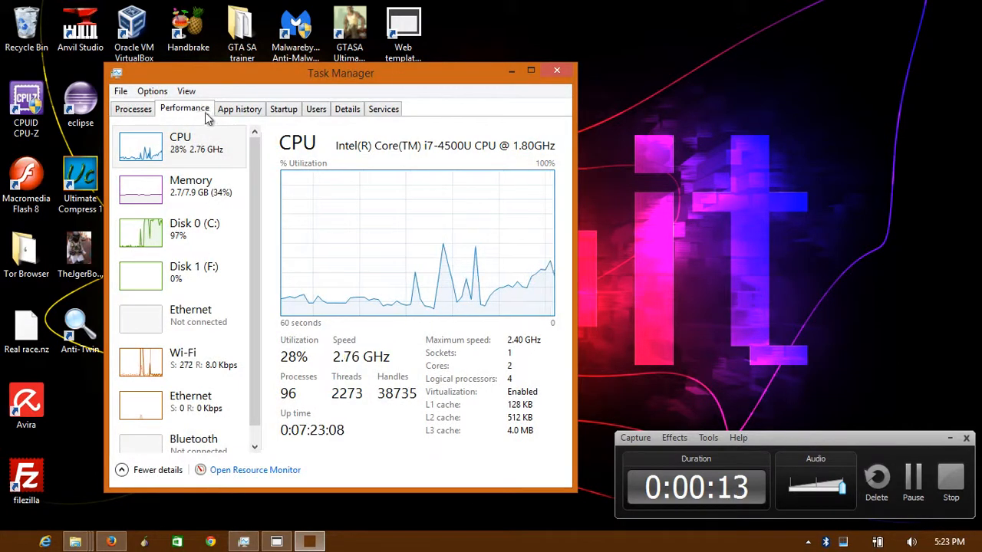
pyautogui.click(134, 108)
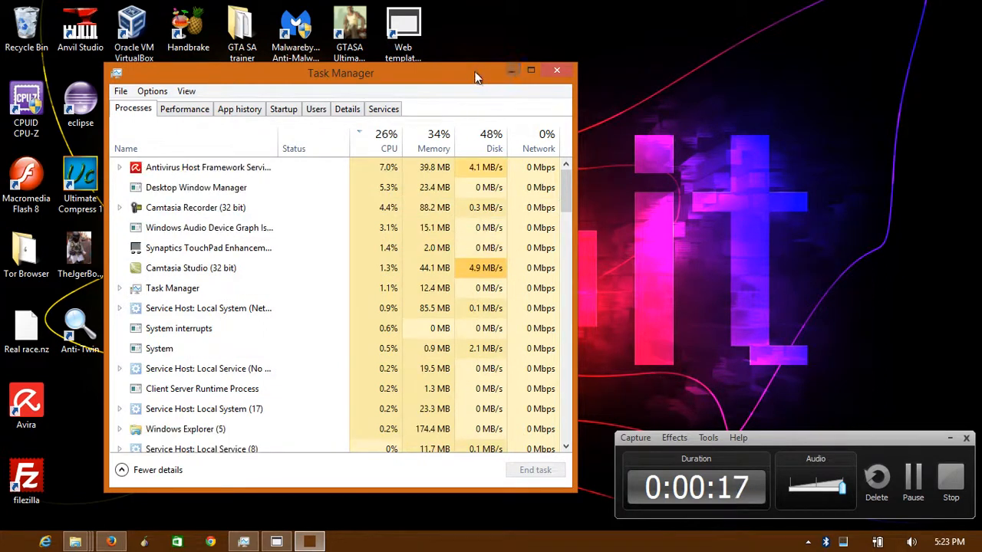
pyautogui.moveTo(497, 82)
pyautogui.mouseDown()
pyautogui.moveTo(817, 92)
pyautogui.moveTo(813, 62)
pyautogui.mouseUp()
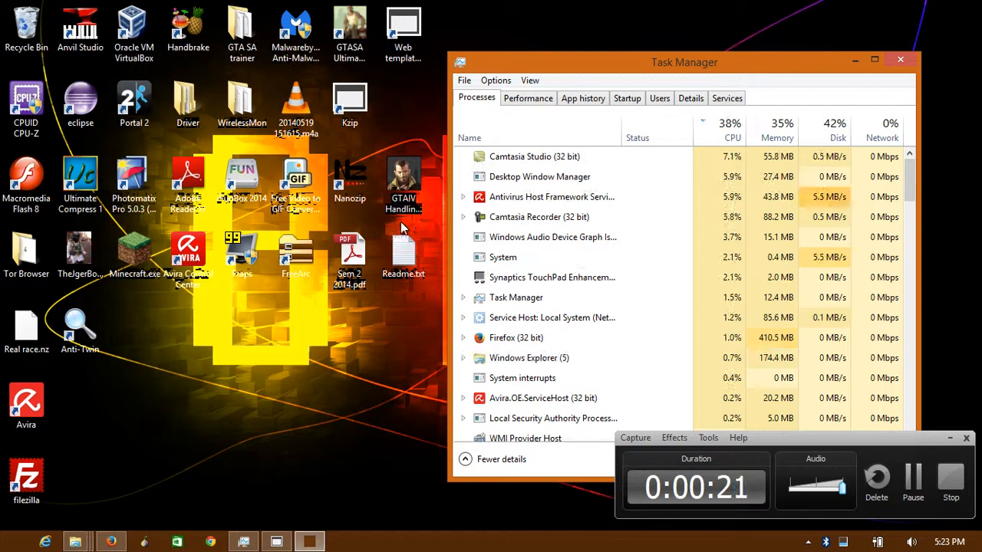
# - Launch the desktop program, accept 640 x 359 as the video size, and briefly play then pause the clip preview
pyautogui.doubleClick(291, 212)
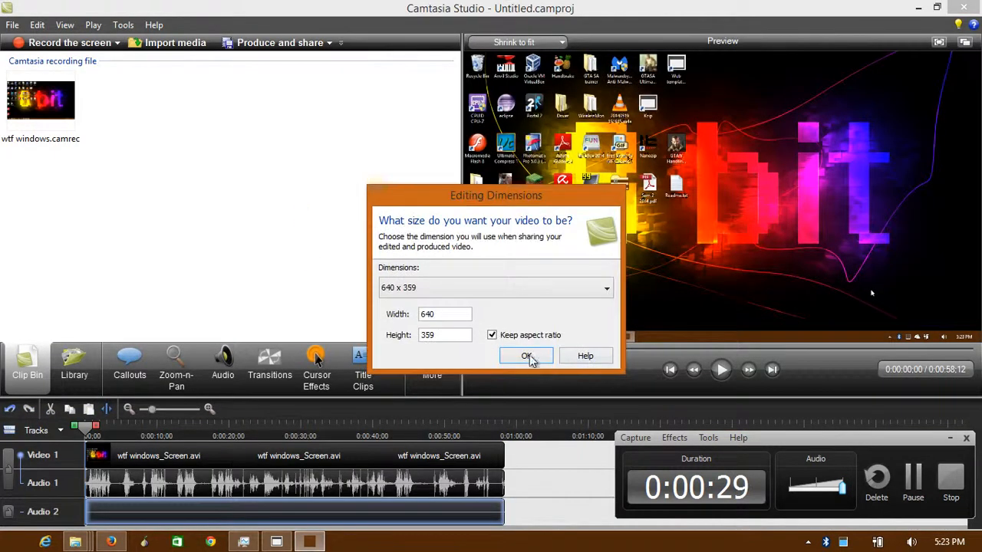
pyautogui.click(526, 356)
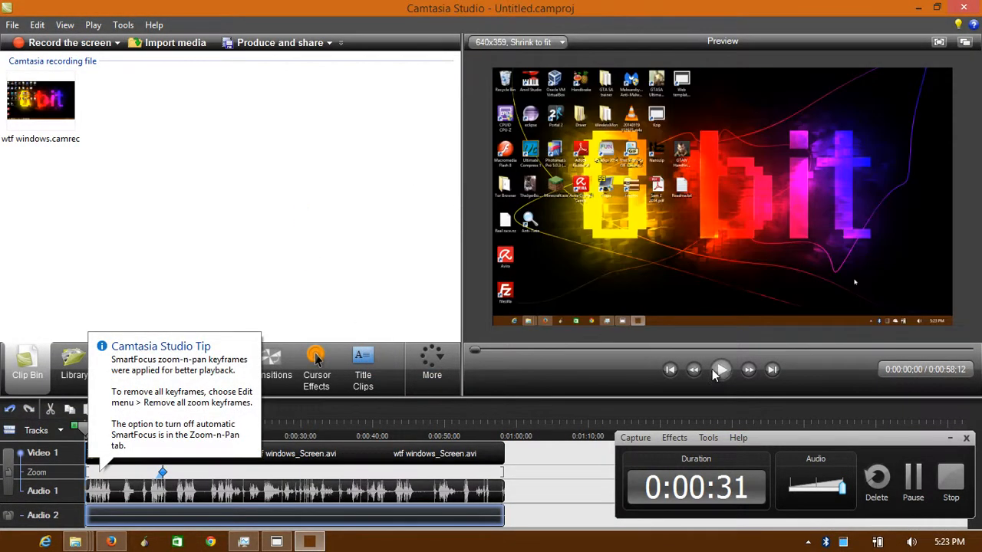
pyautogui.click(721, 371)
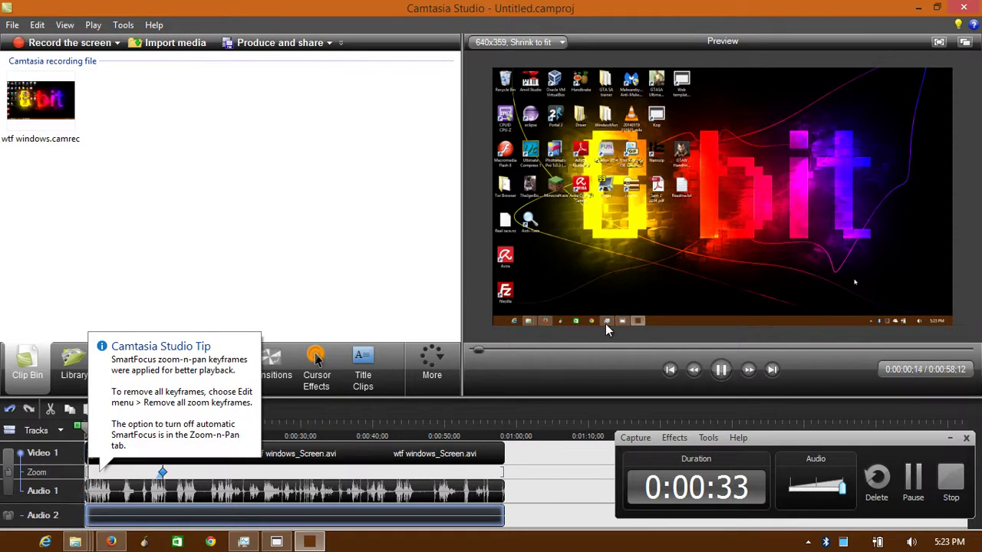
pyautogui.click(720, 375)
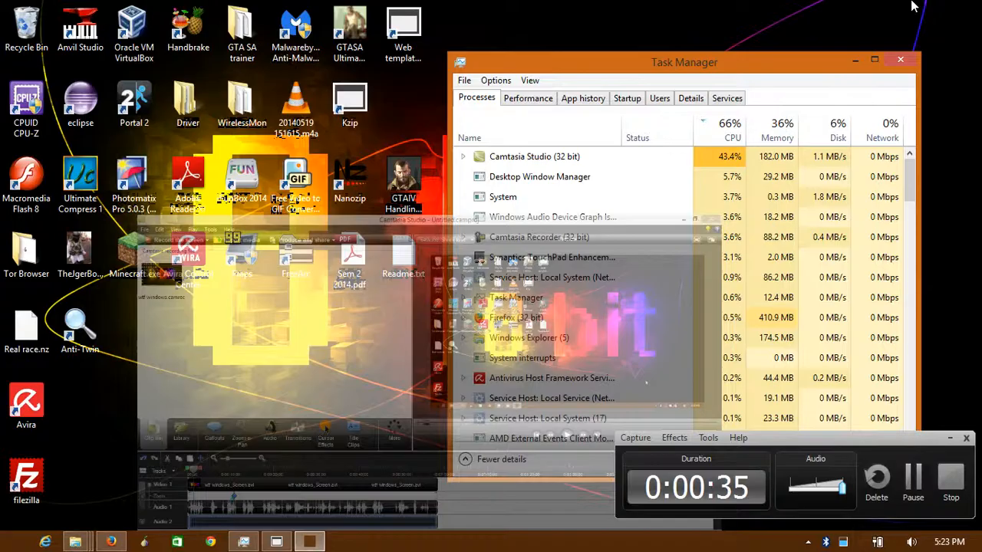
# - Minimise the Camtasia editor, end the Camtasia Studio process from Task Manager, and refocus the desktop
pyautogui.click(917, 8)
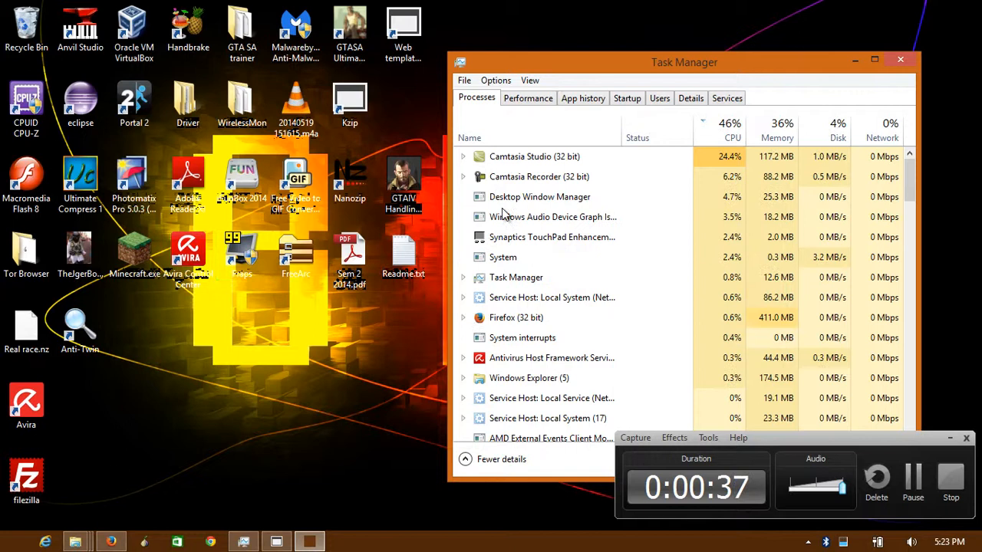
pyautogui.click(548, 158)
pyautogui.doubleClick(553, 159)
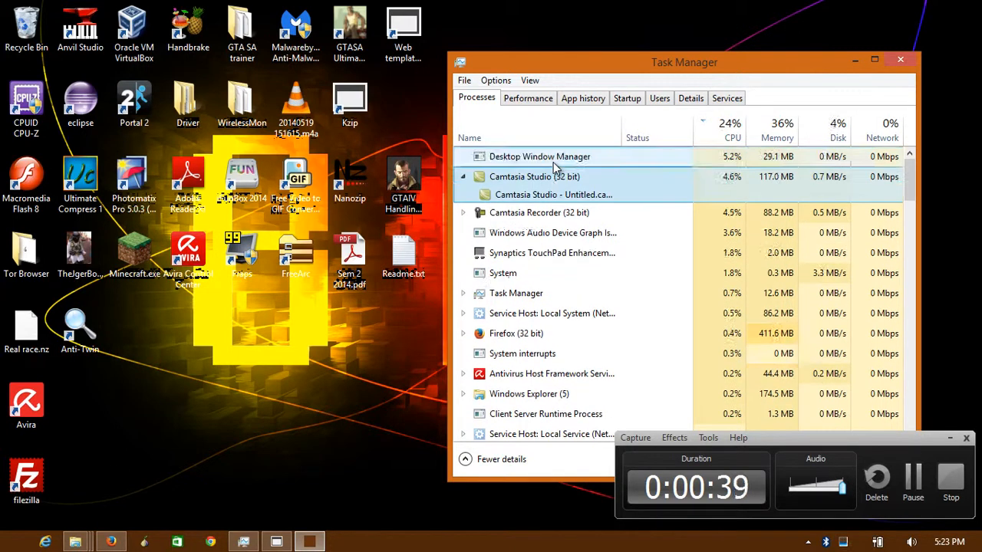
pyautogui.press('Delete')
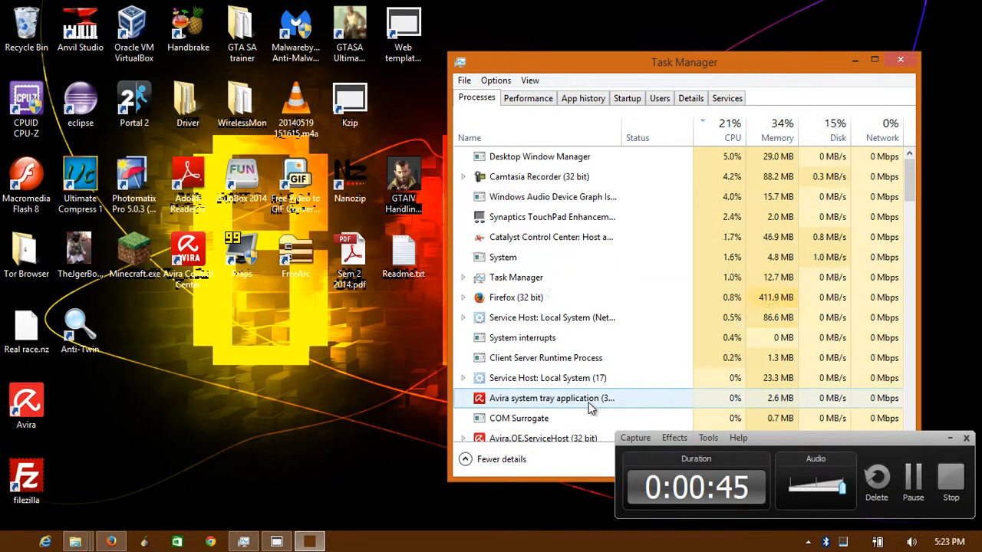
pyautogui.click(258, 299)
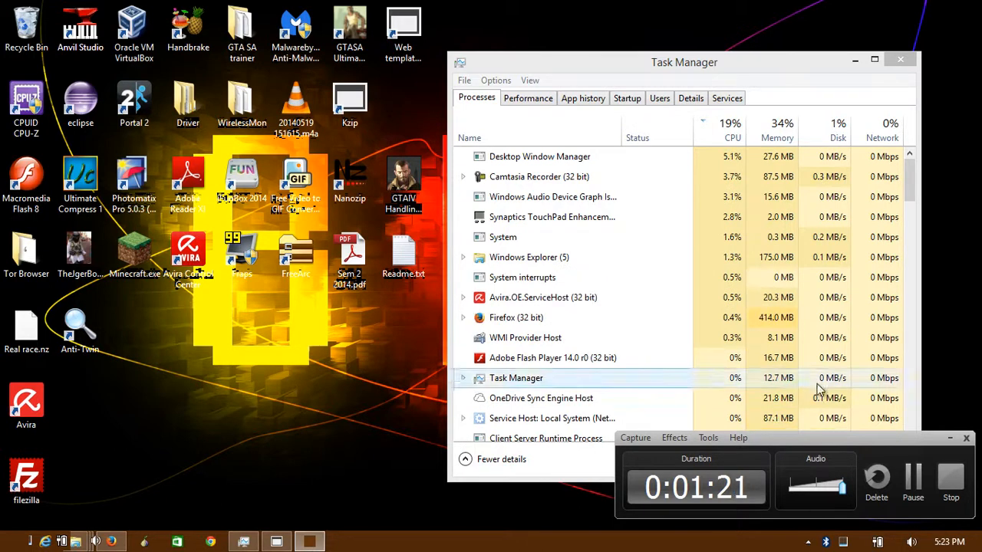
# - Hide the recording controls, shift the blank window left and up, and bring up the Start screen
pyautogui.click(950, 439)
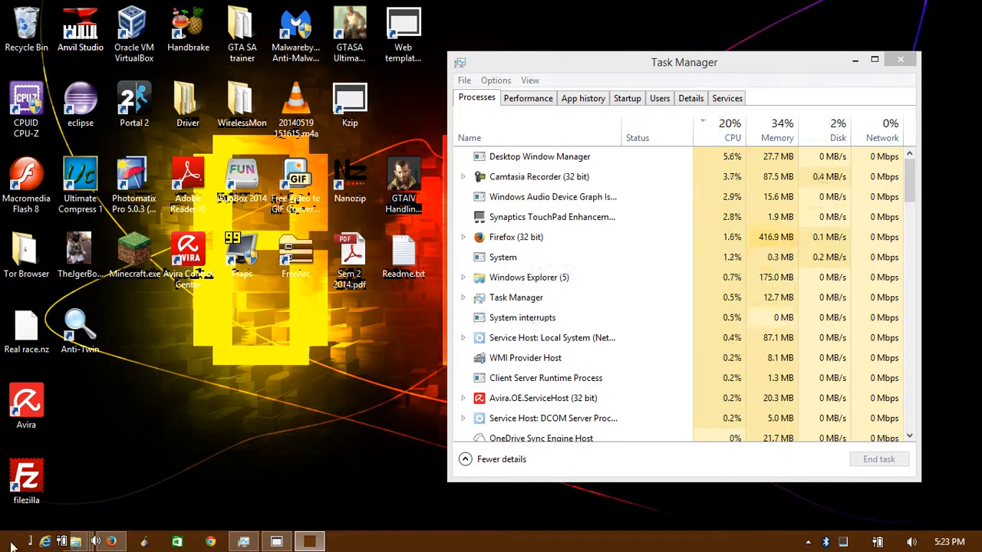
pyautogui.moveTo(96, 542)
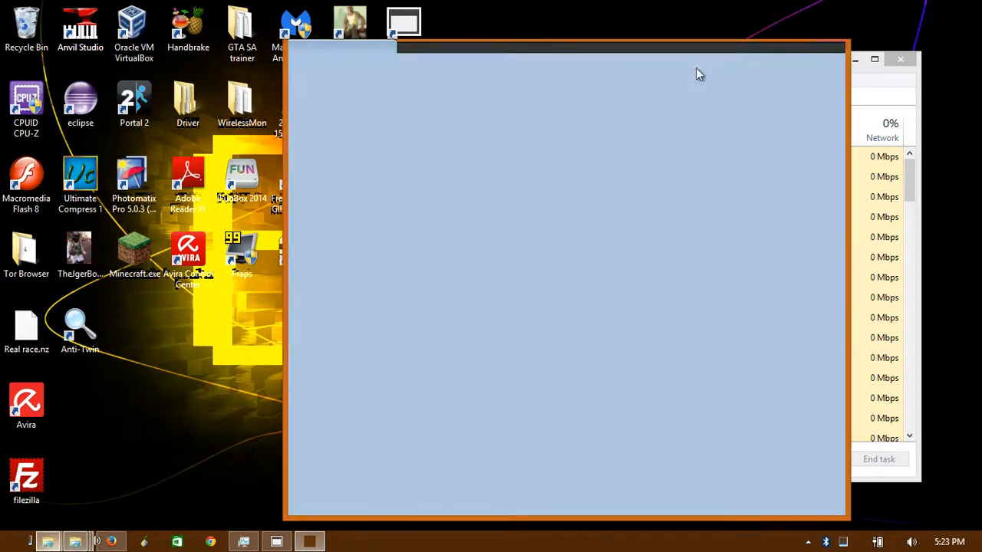
pyautogui.moveTo(740, 49)
pyautogui.mouseDown()
pyautogui.moveTo(494, 6)
pyautogui.moveTo(599, 53)
pyautogui.moveTo(685, 64)
pyautogui.moveTo(665, 39)
pyautogui.moveTo(625, 39)
pyautogui.mouseUp()
pyautogui.press('super')
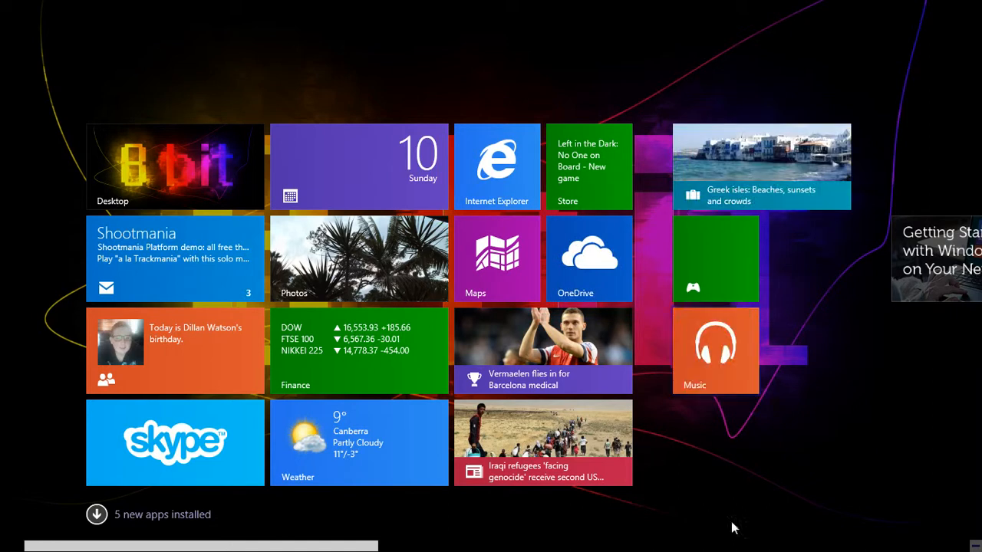
pyautogui.scroll(-5, 416, 522)
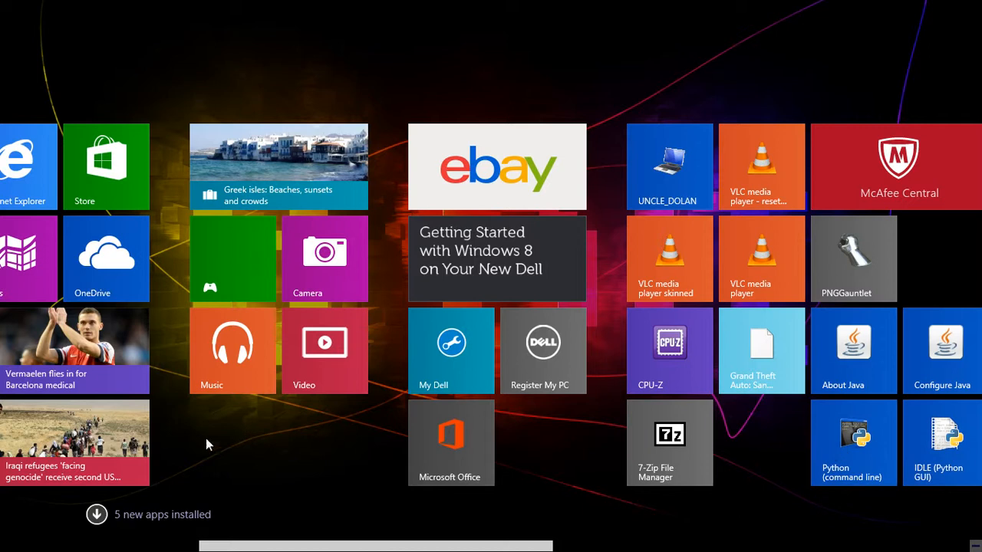
pyautogui.scroll(-5, 158, 391)
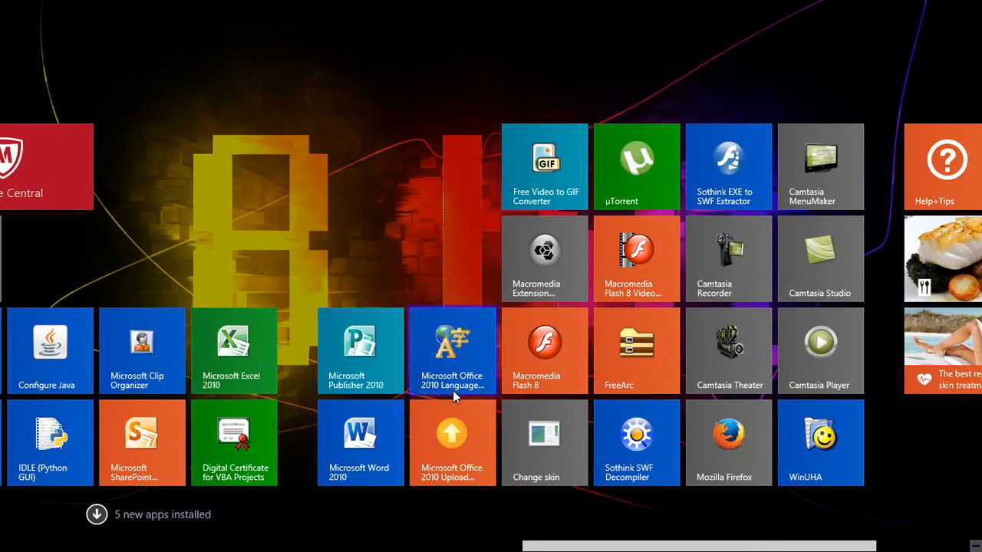
pyautogui.scroll(1, 33, 315)
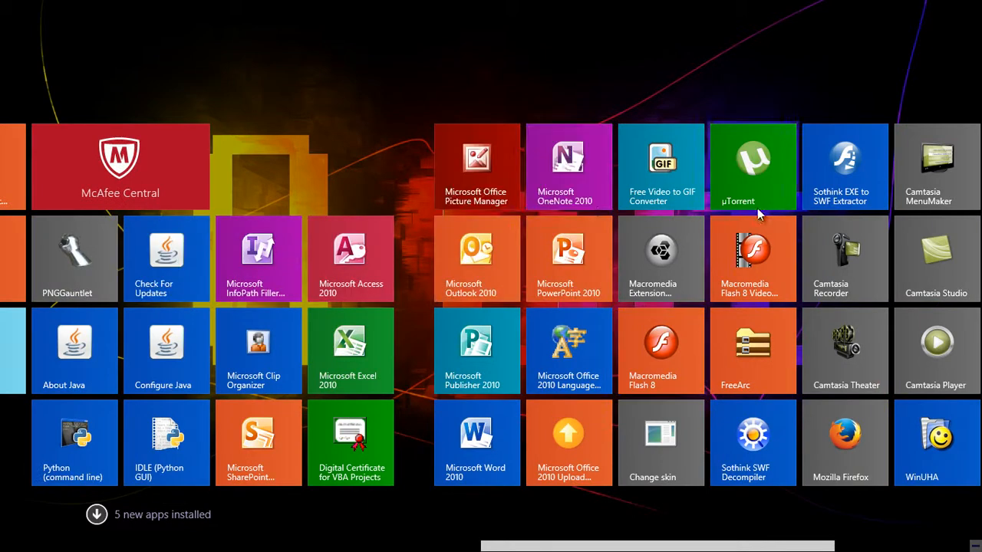
pyautogui.scroll(-3, 651, 469)
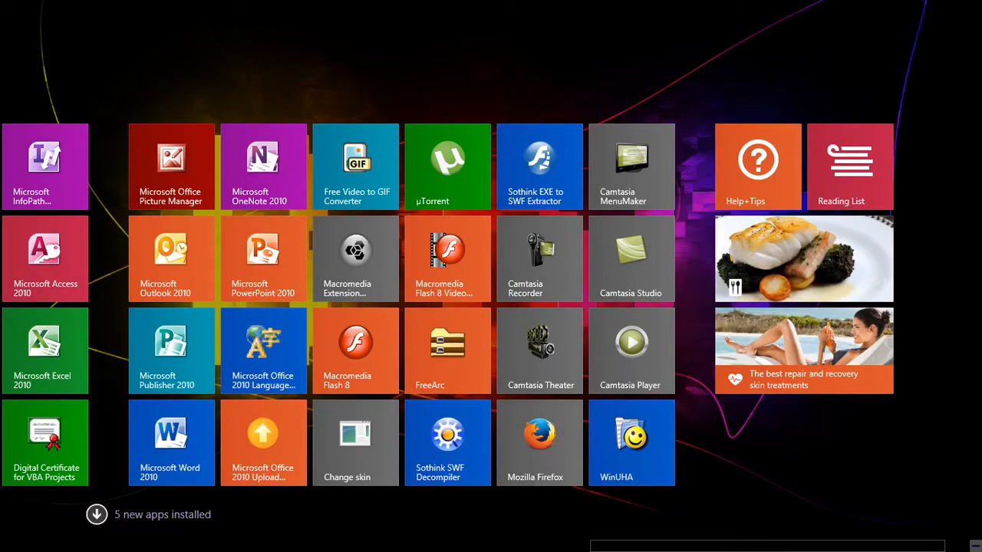